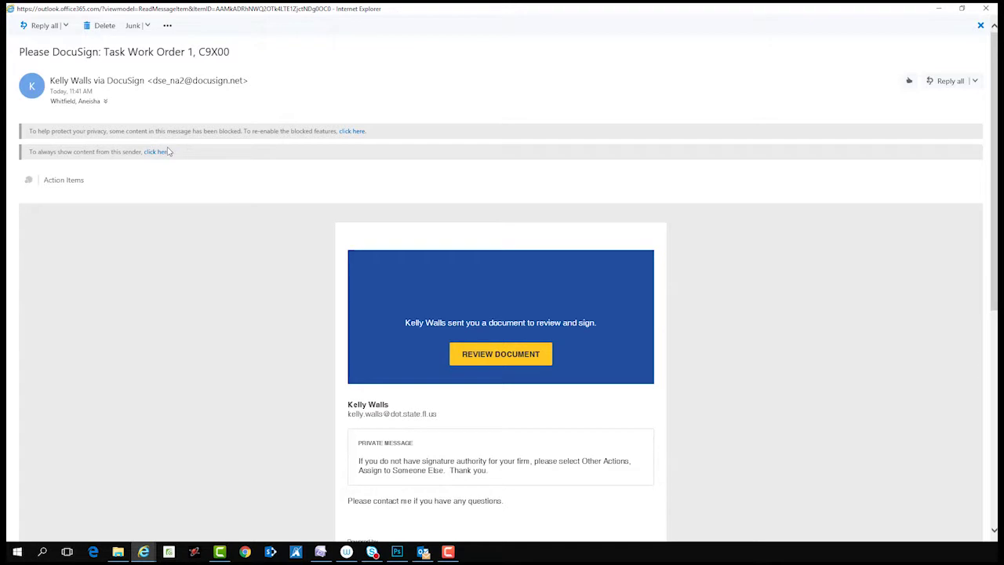
# Unblock the content of the 'Task Work Order 1, C9X00' email and scroll through the message.
pyautogui.click(157, 152)
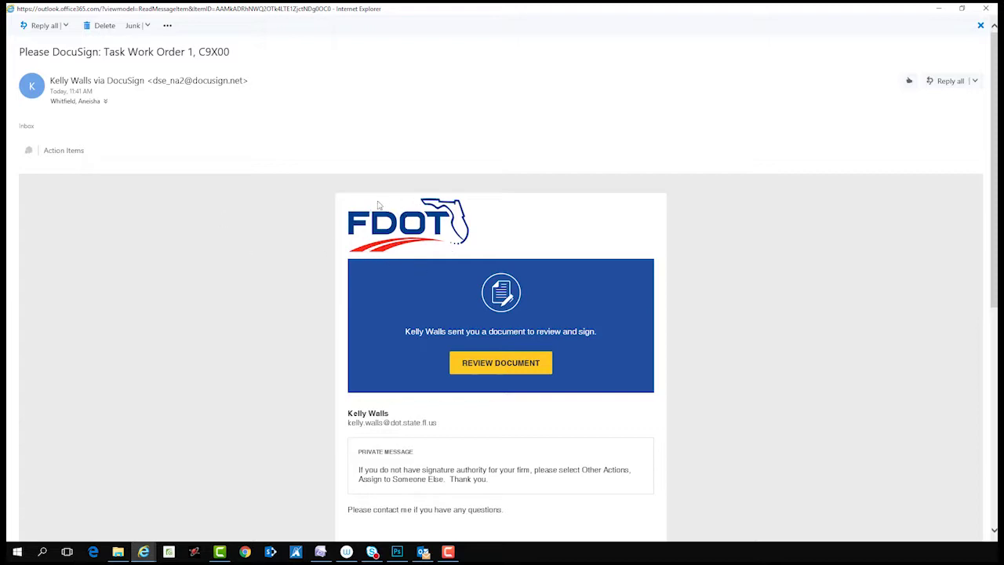
pyautogui.scroll(-2, 372, 289)
pyautogui.scroll(-3, 372, 291)
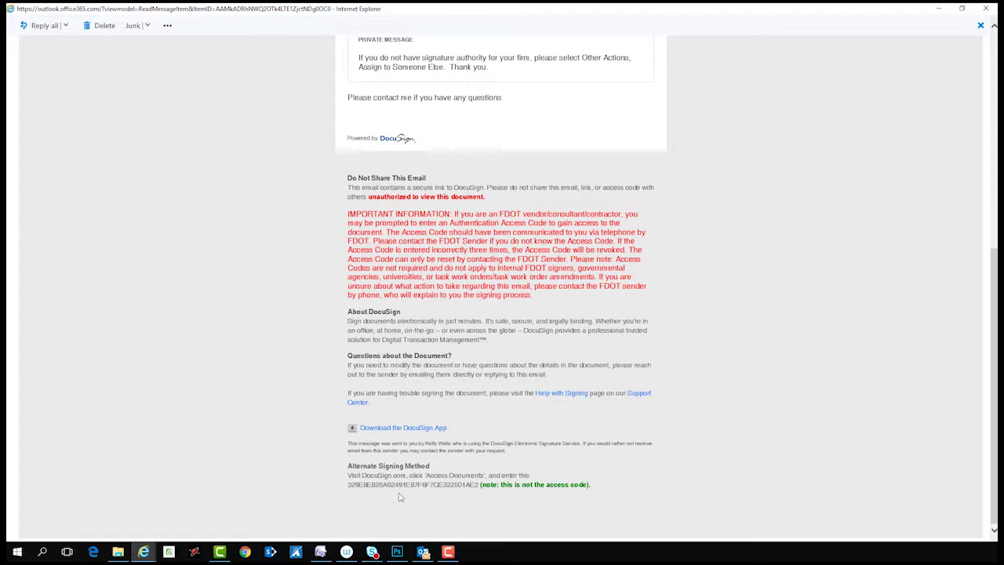
pyautogui.scroll(5, 366, 499)
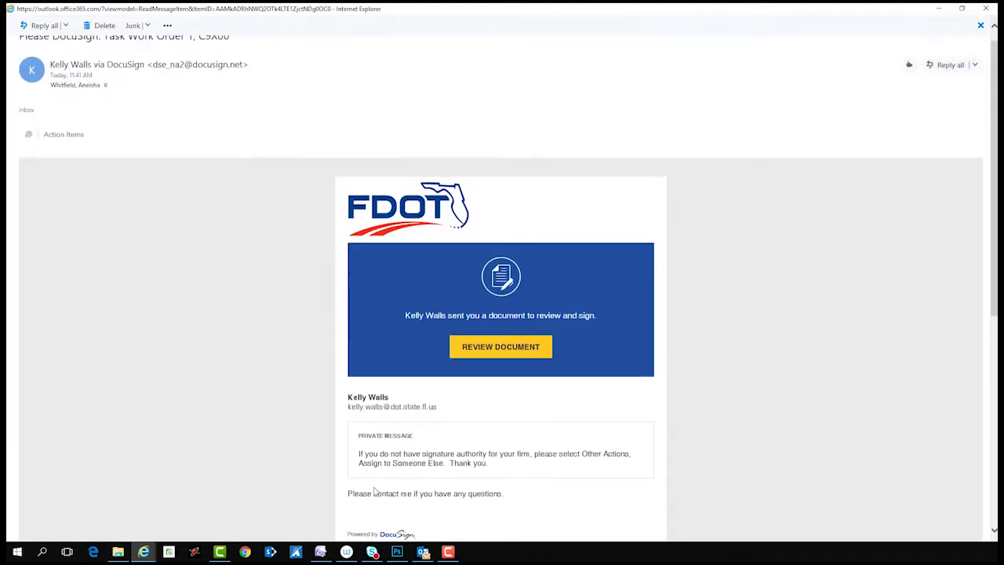
# Open the review link, continue through sign-in, maximize DocuSign, and show the Action Required envelopes.
pyautogui.click(482, 357)
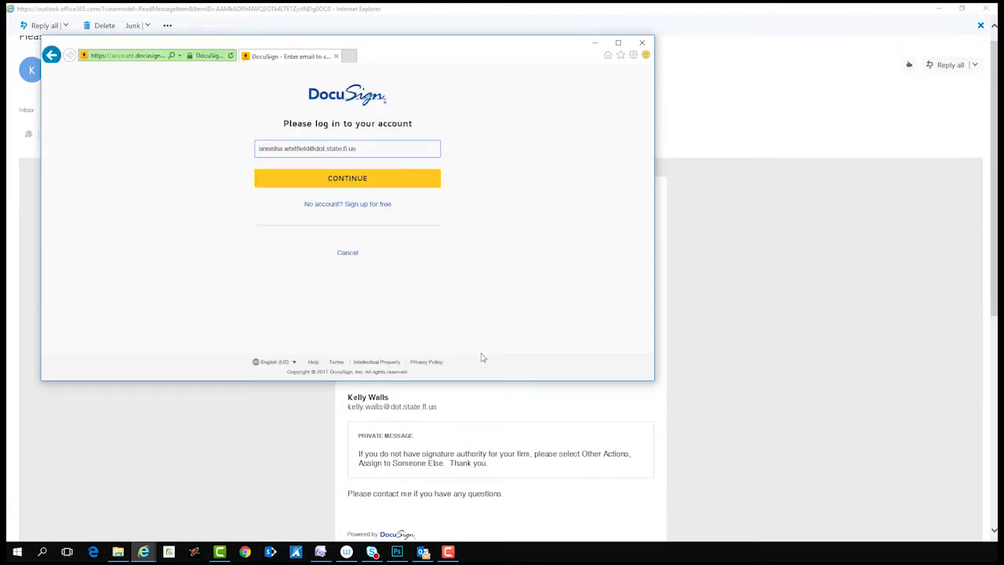
pyautogui.click(363, 186)
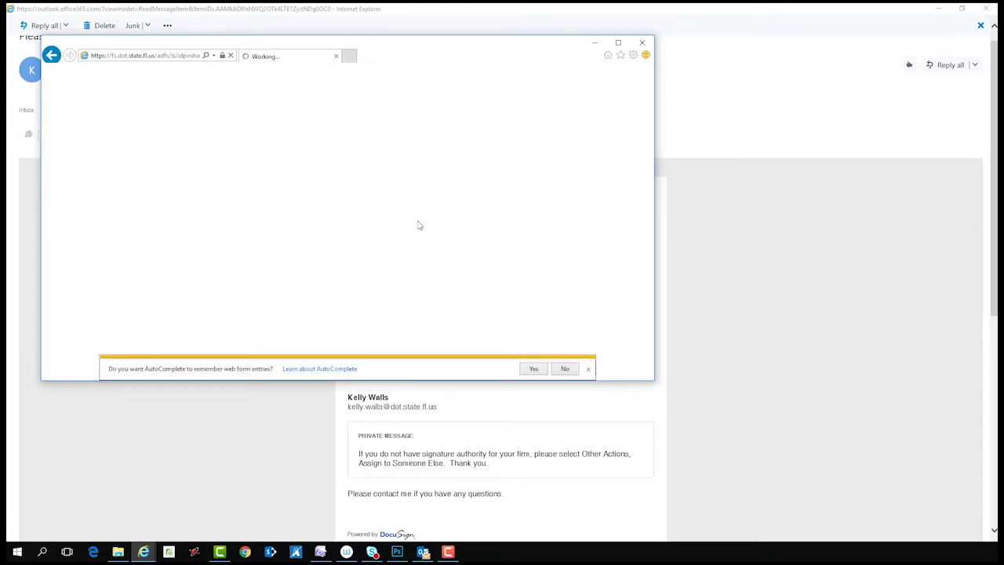
pyautogui.click(589, 370)
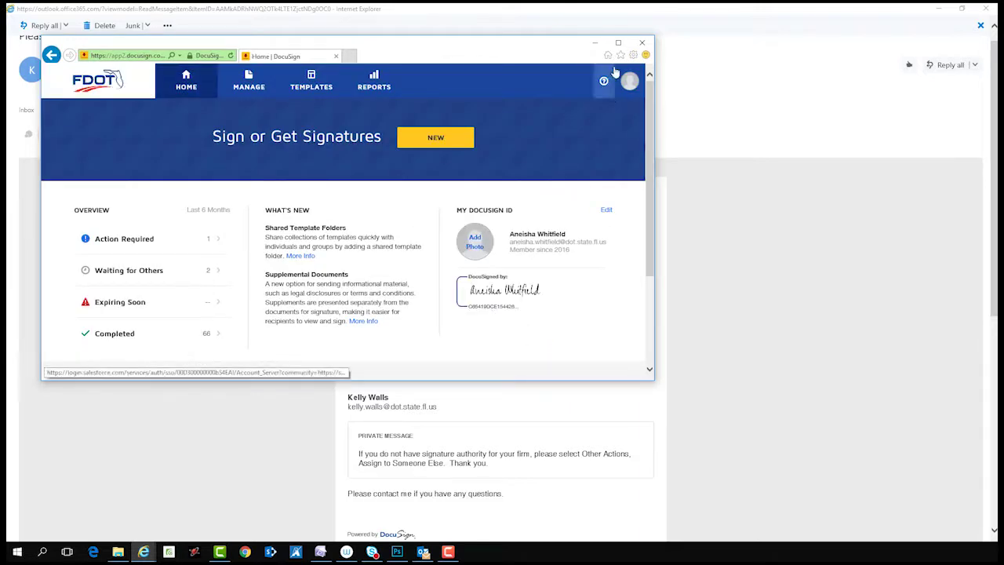
pyautogui.click(617, 43)
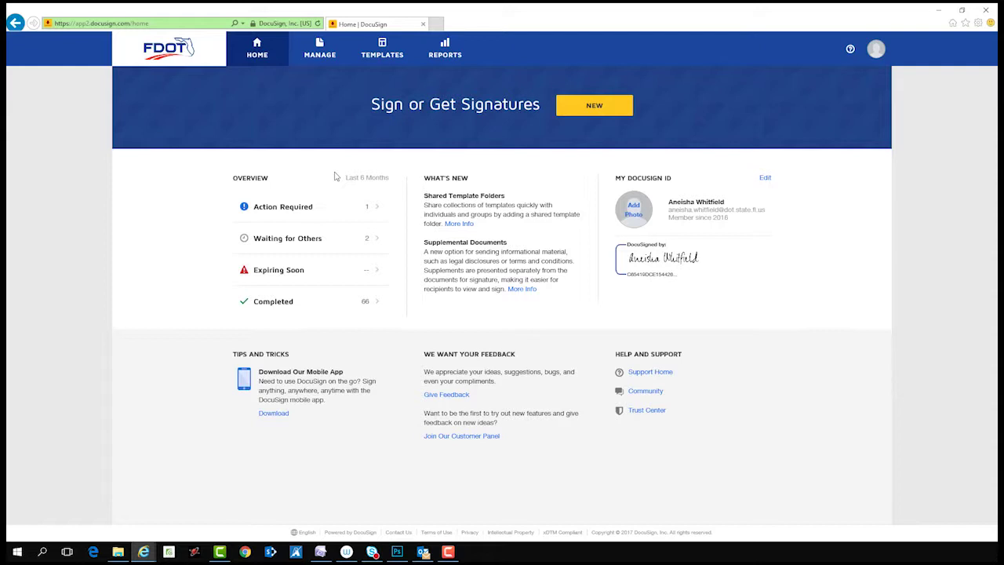
pyautogui.click(322, 198)
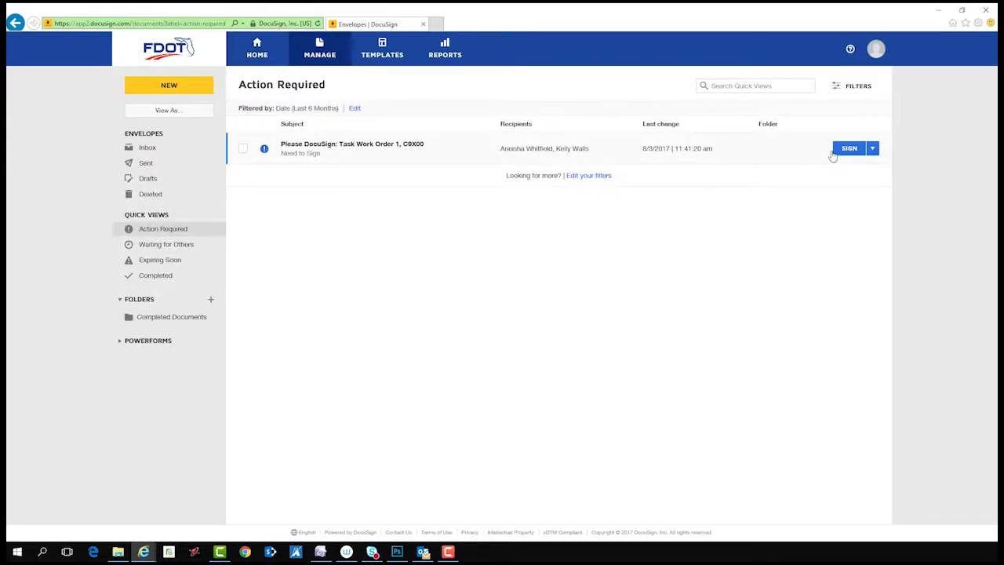
# Open the Task Work Order 1, C9X00 envelope for signing and dismiss the location request.
pyautogui.click(838, 152)
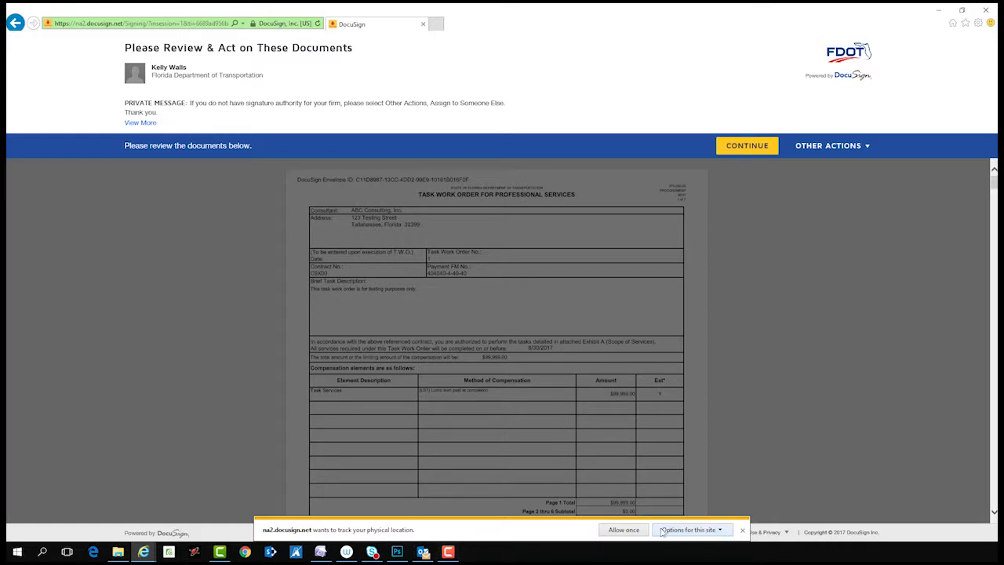
pyautogui.click(742, 531)
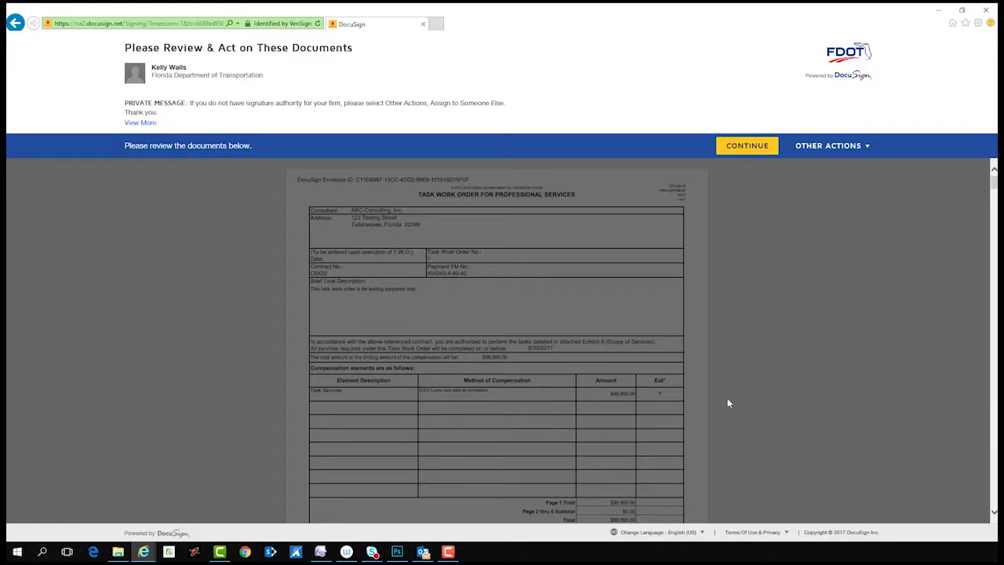
# Accept the review notice to start reviewing the task work order.
pyautogui.click(739, 153)
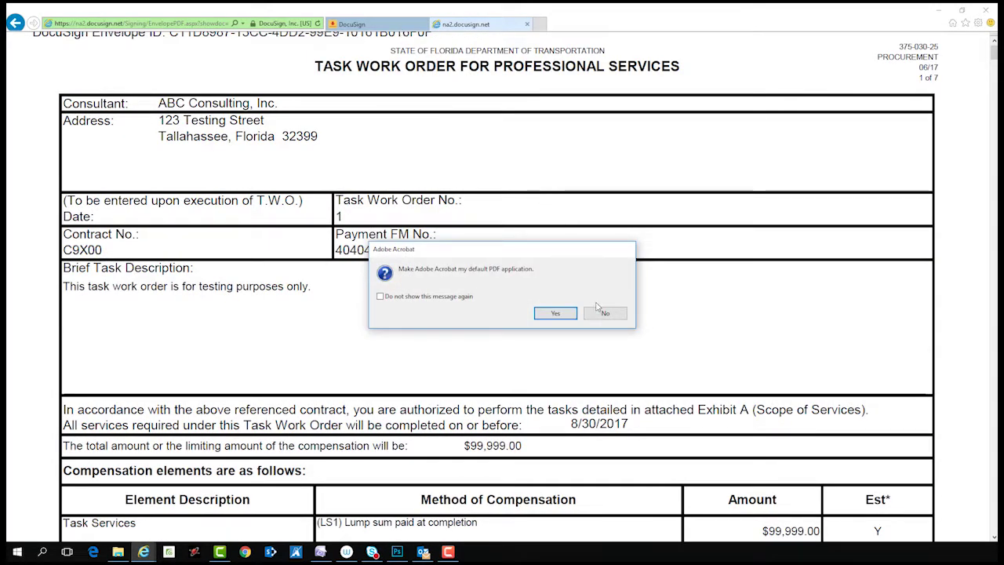
# Decline making Acrobat the default PDF app, then choose Finish Later from Other Actions.
pyautogui.click(603, 313)
pyautogui.click(401, 27)
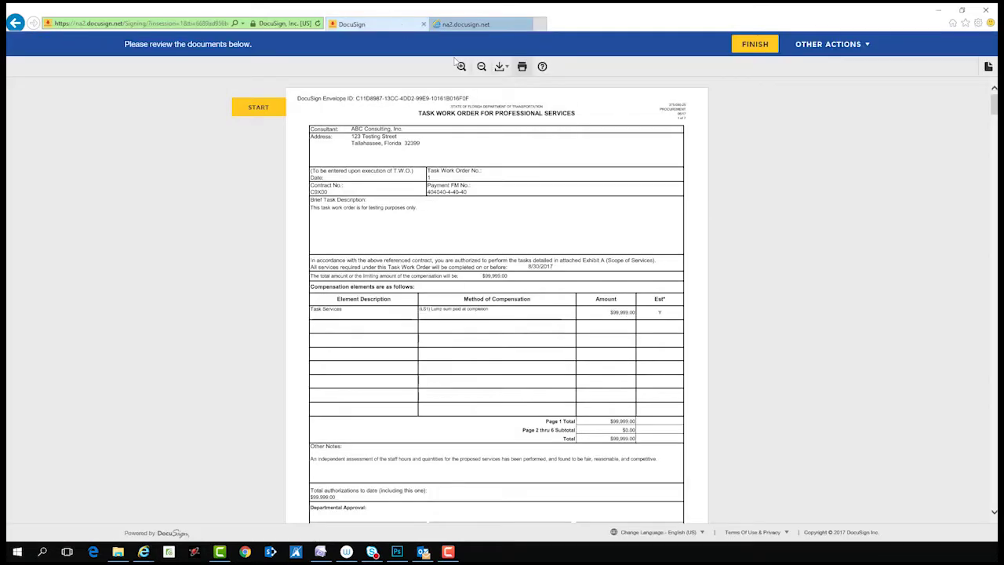
pyautogui.click(809, 49)
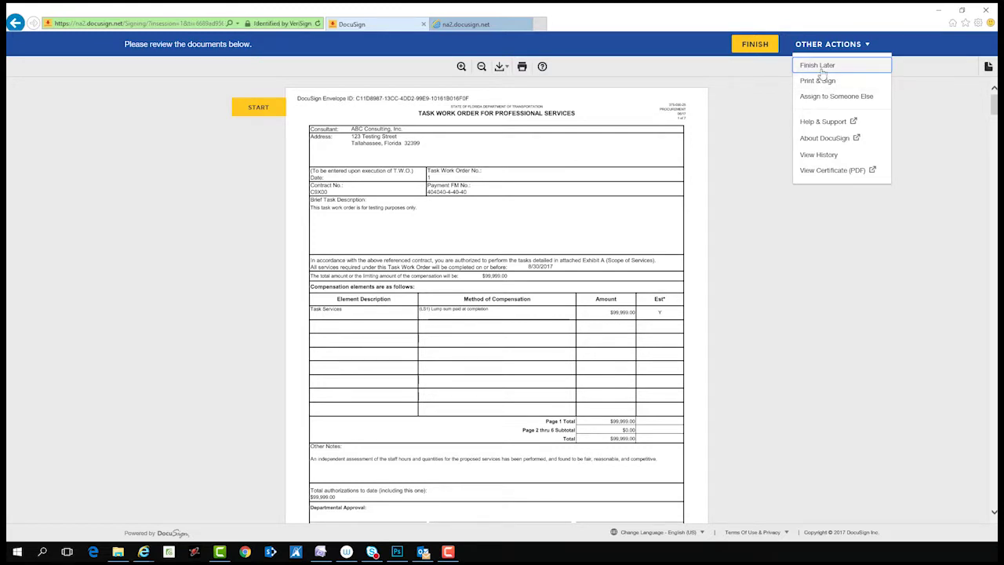
pyautogui.click(820, 68)
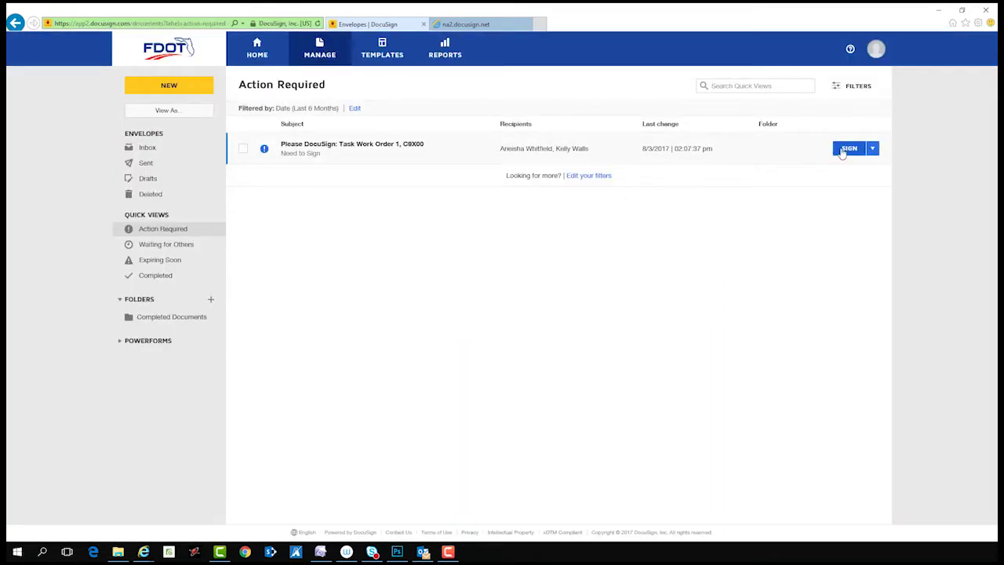
# Reopen the work order and, under Print & Sign, try returning it by Upload, then Fax.
pyautogui.click(848, 149)
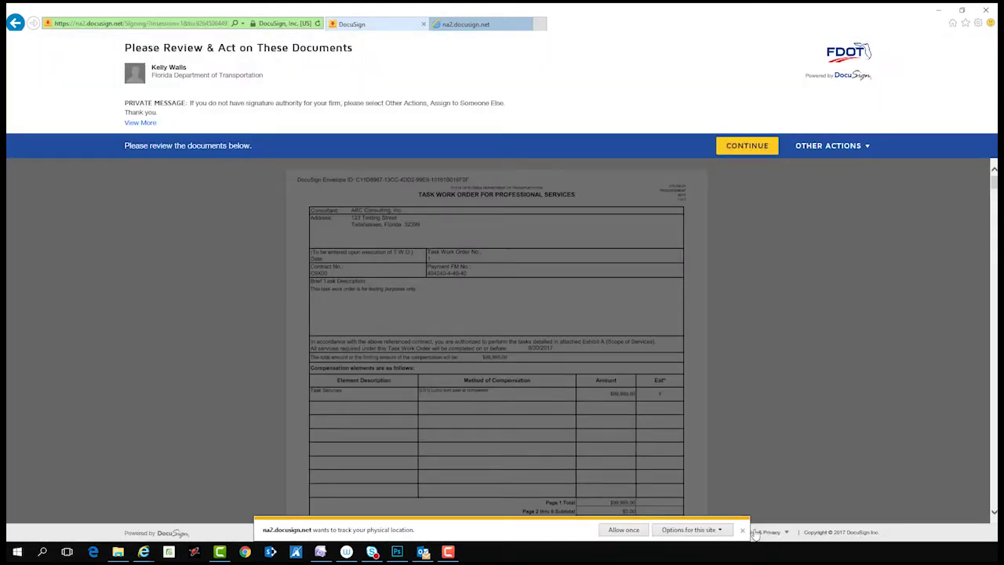
pyautogui.click(743, 529)
pyautogui.click(817, 153)
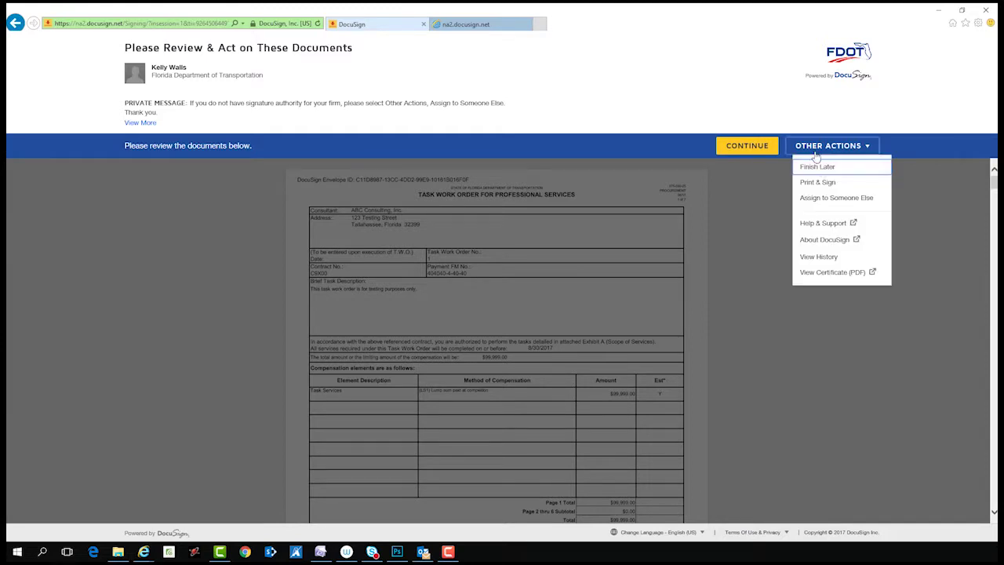
pyautogui.click(820, 183)
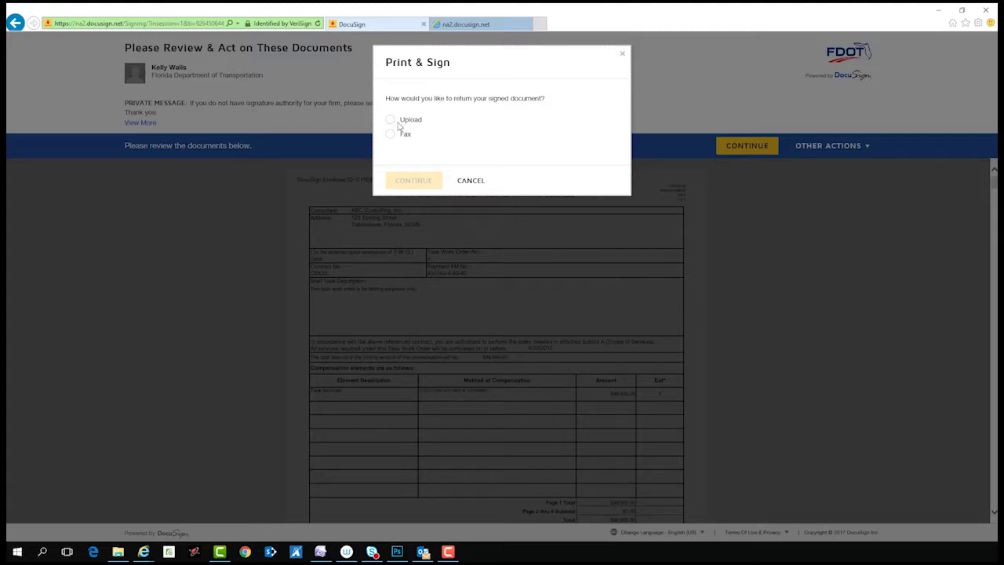
pyautogui.click(395, 124)
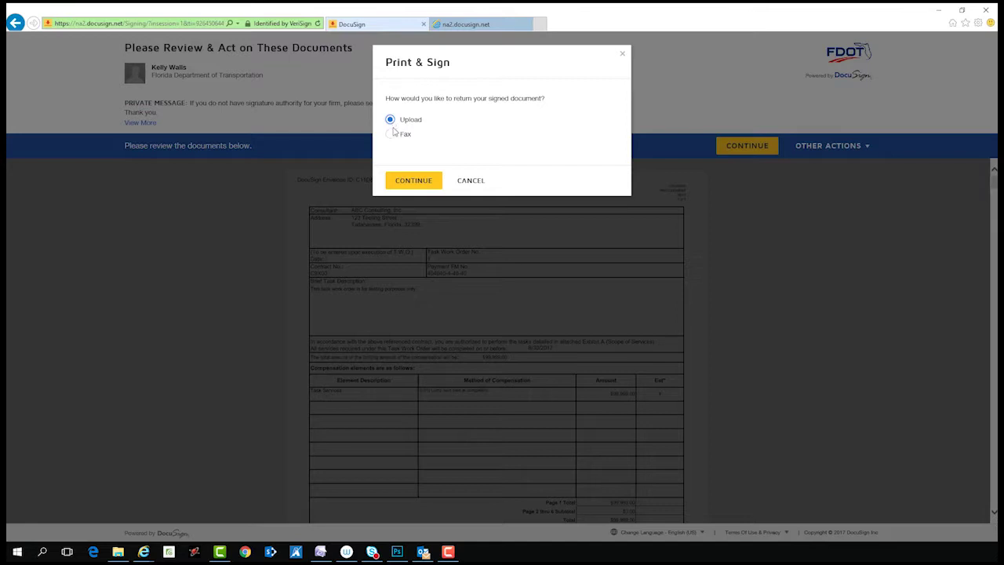
pyautogui.click(392, 135)
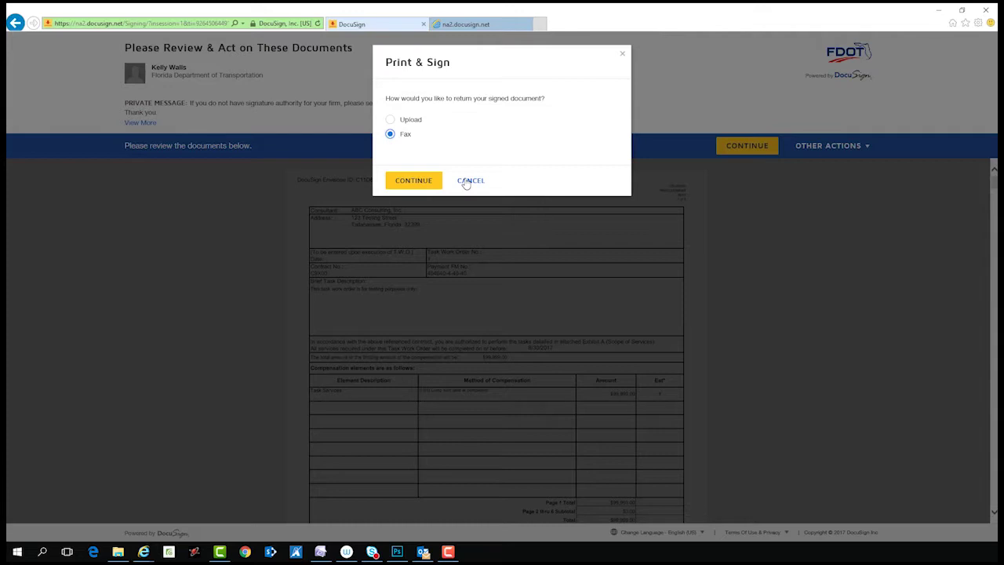
pyautogui.click(470, 181)
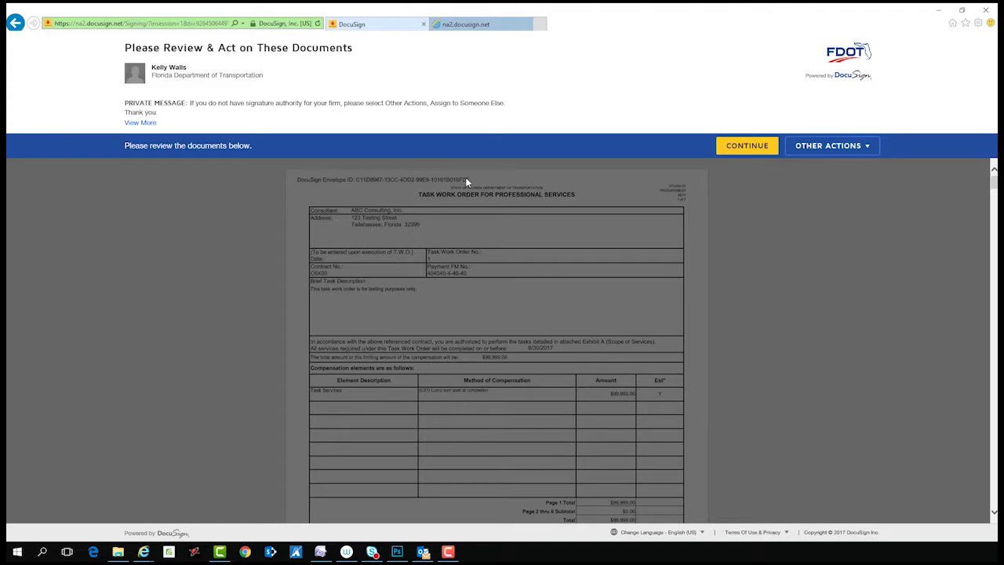
pyautogui.click(807, 153)
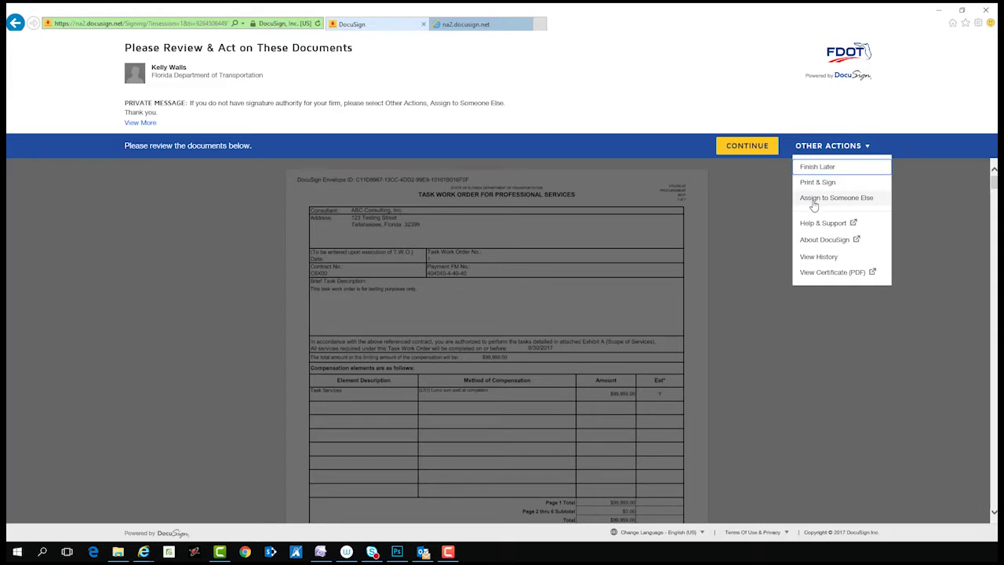
pyautogui.click(815, 202)
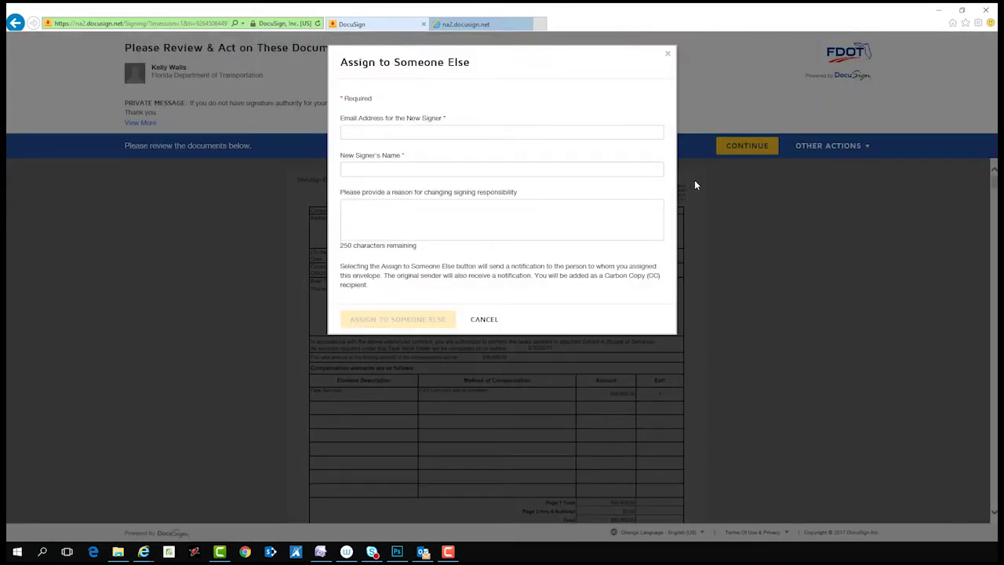
pyautogui.click(437, 133)
pyautogui.write('exampl')
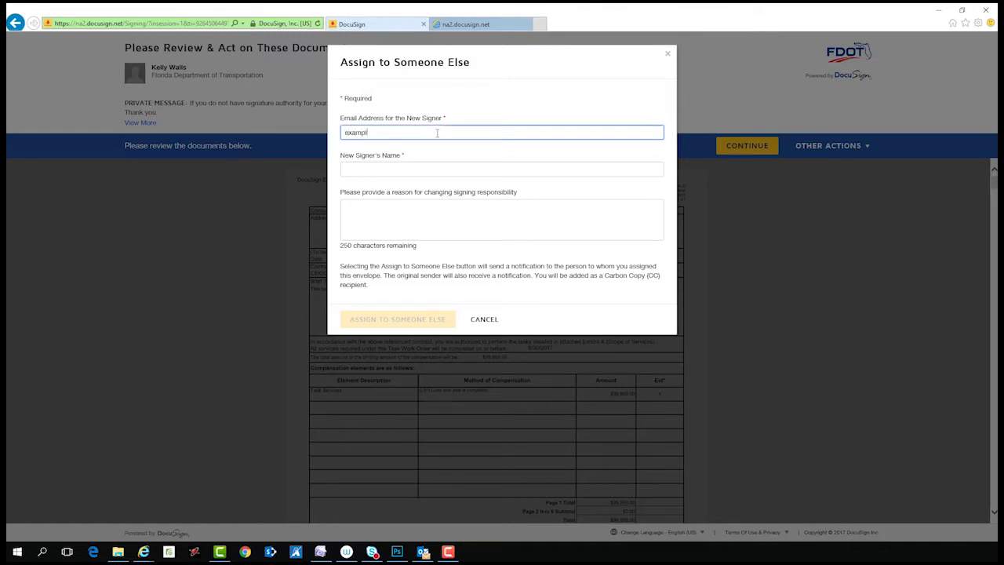
pyautogui.write('e')
pyautogui.press('Tab')
pyautogui.write('example')
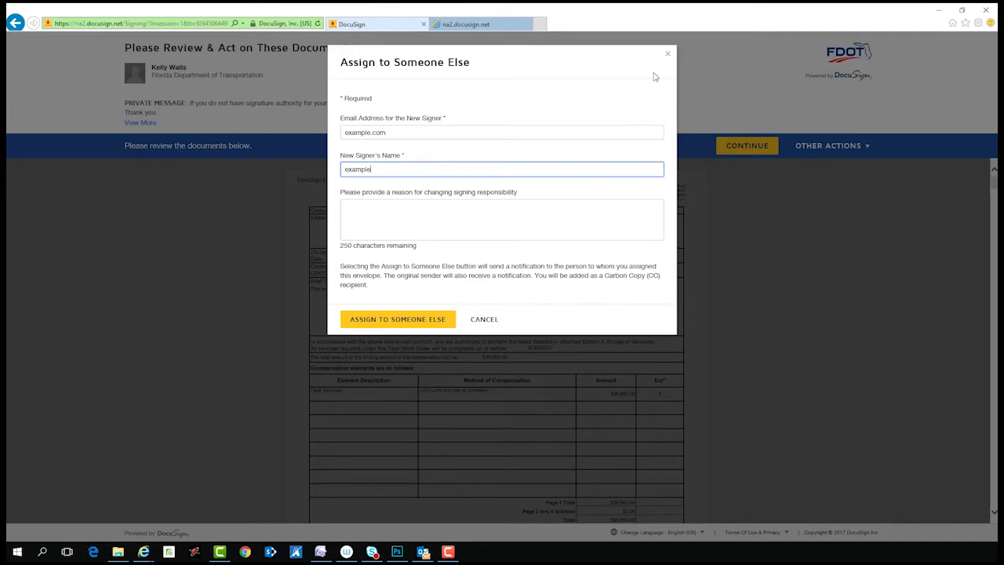
pyautogui.click(668, 54)
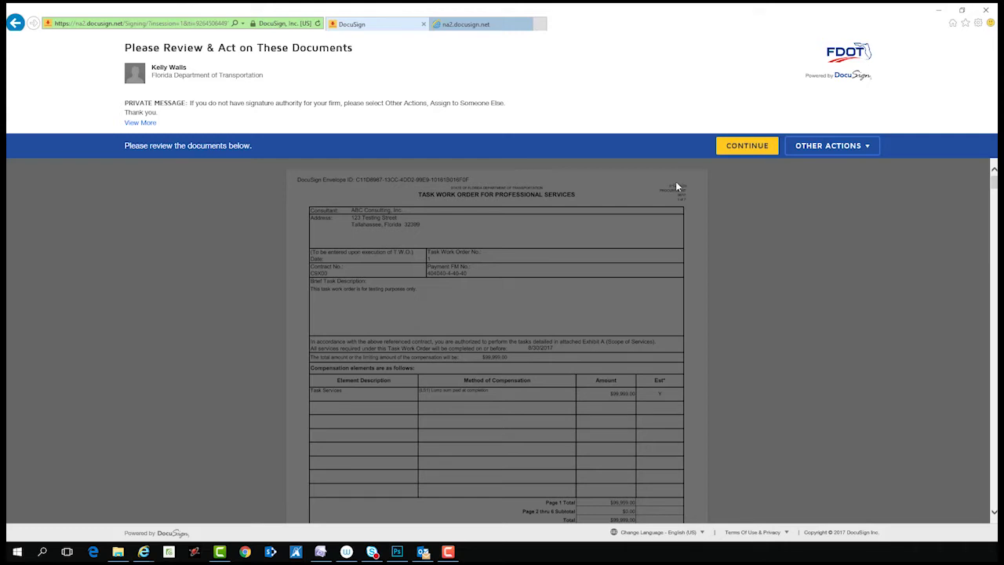
# Enter the signer's full name and title 'President' in Consultant Acceptance, then adopt the signature.
pyautogui.click(725, 151)
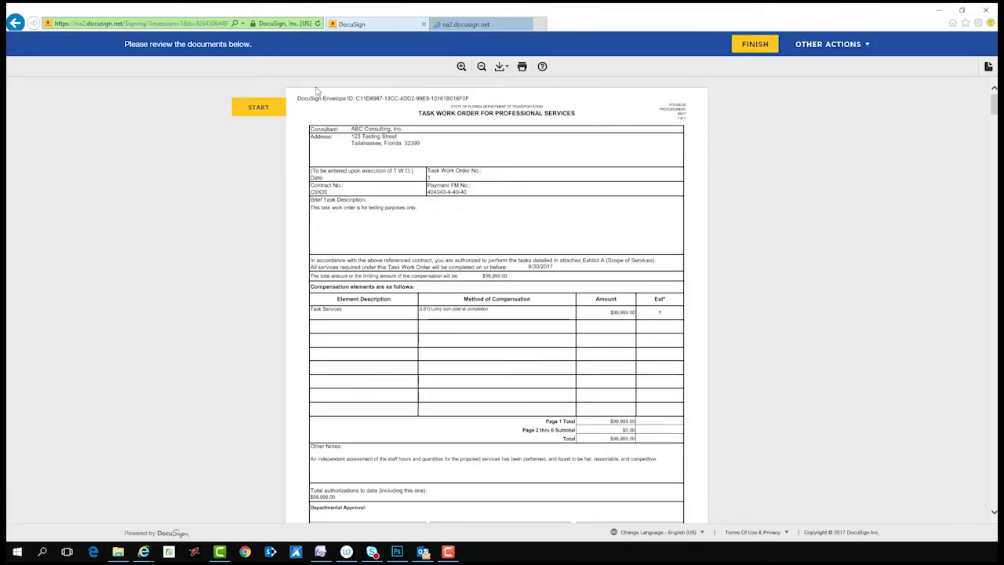
pyautogui.click(235, 110)
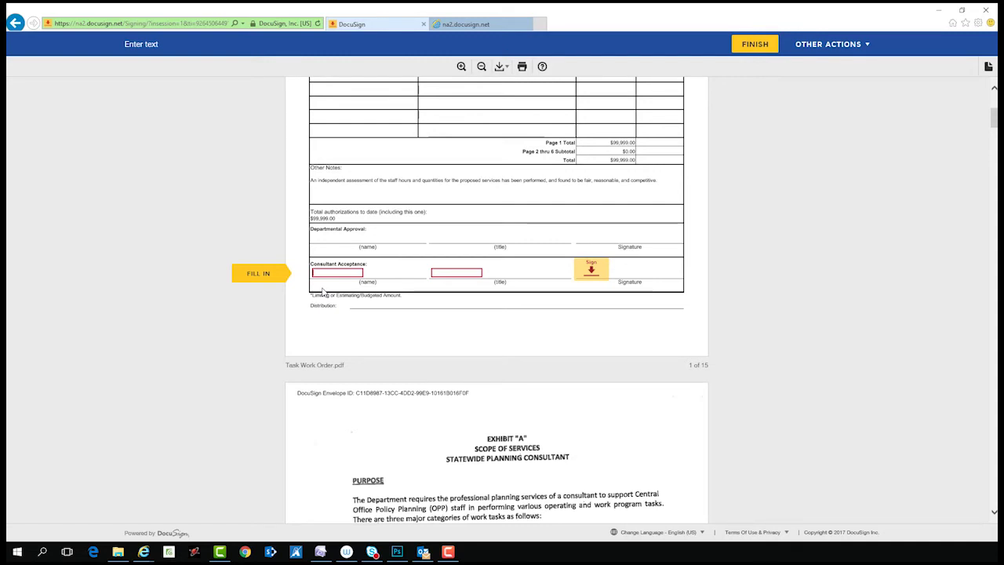
pyautogui.press('Tab')
pyautogui.write('President')
pyautogui.click(591, 268)
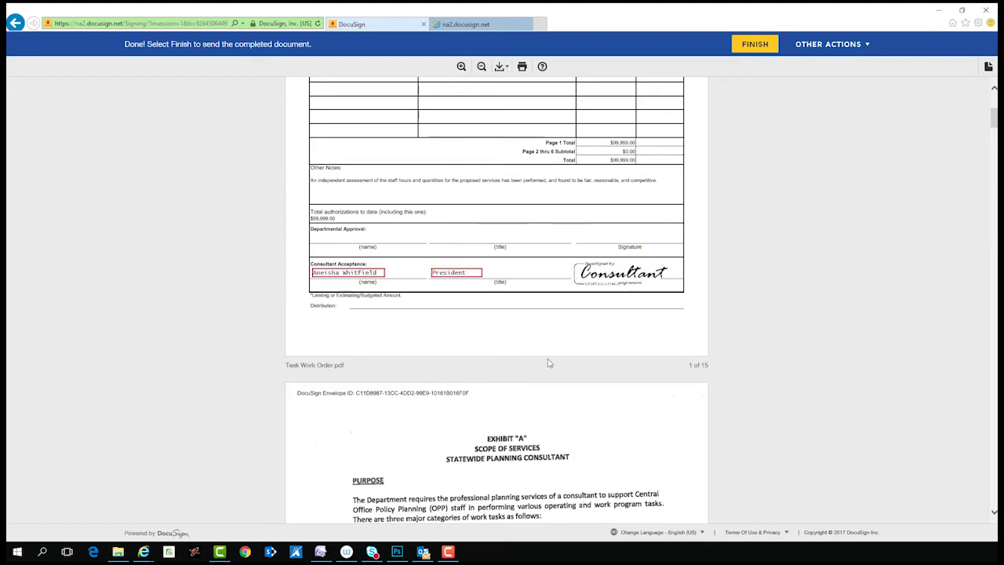